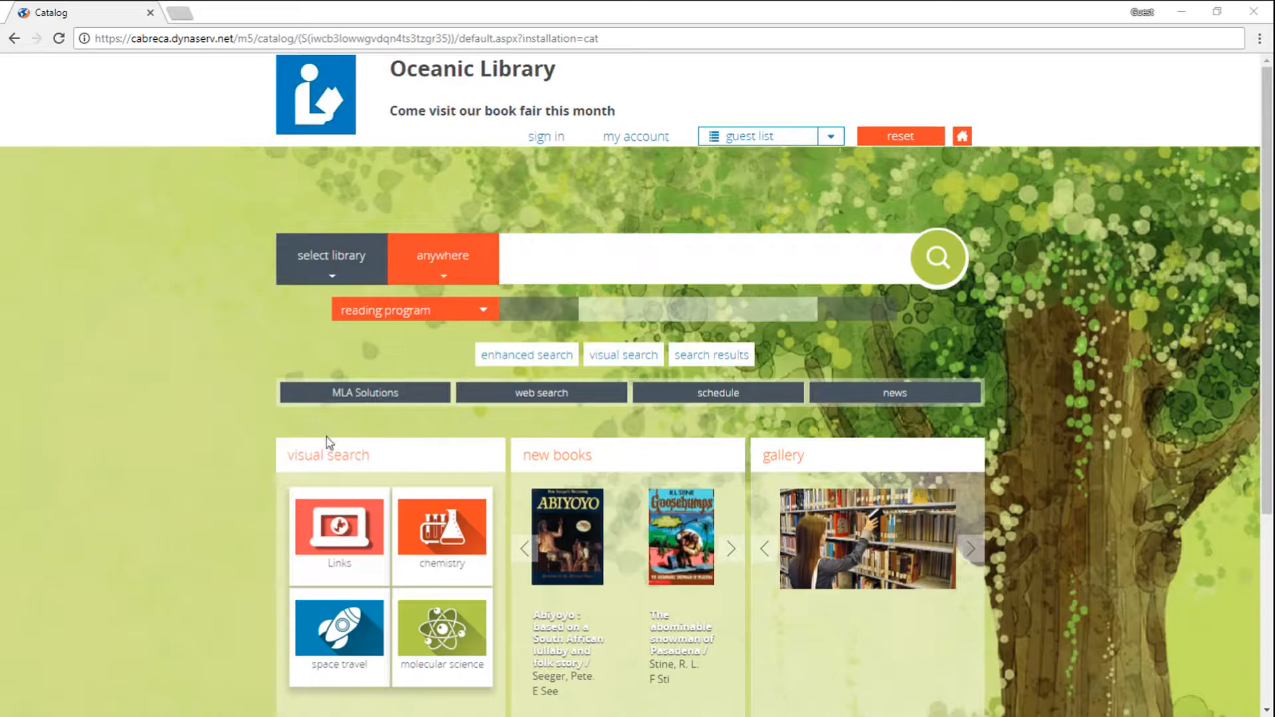
Step: Sign in to the library catalog with the login name admin and the account password
left_click(541, 141)
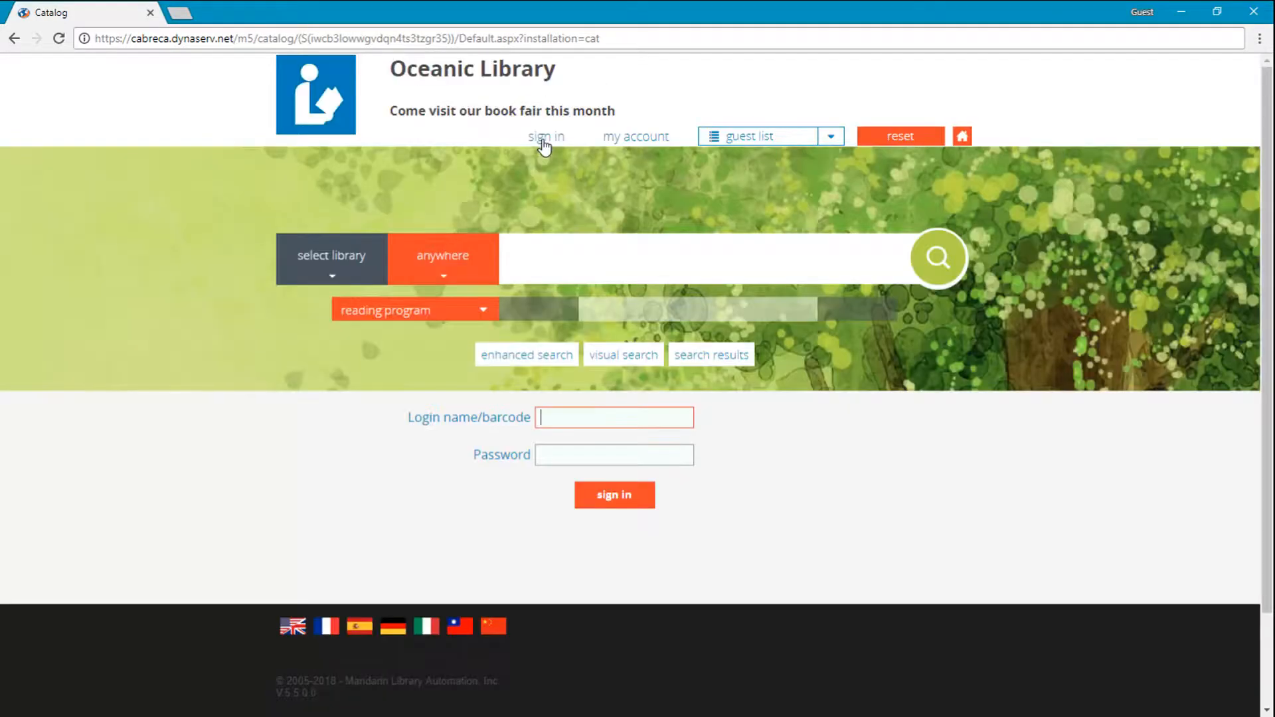
type("admin")
key("Tab")
type("password")
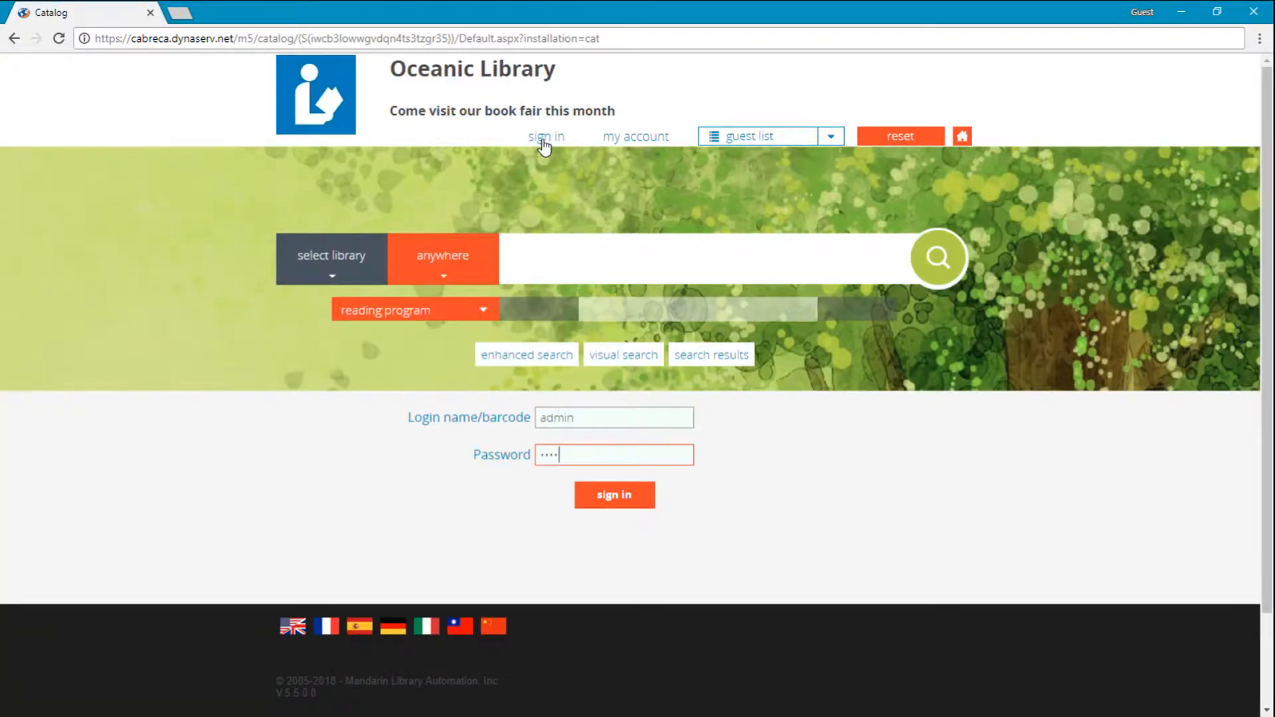
key("Return")
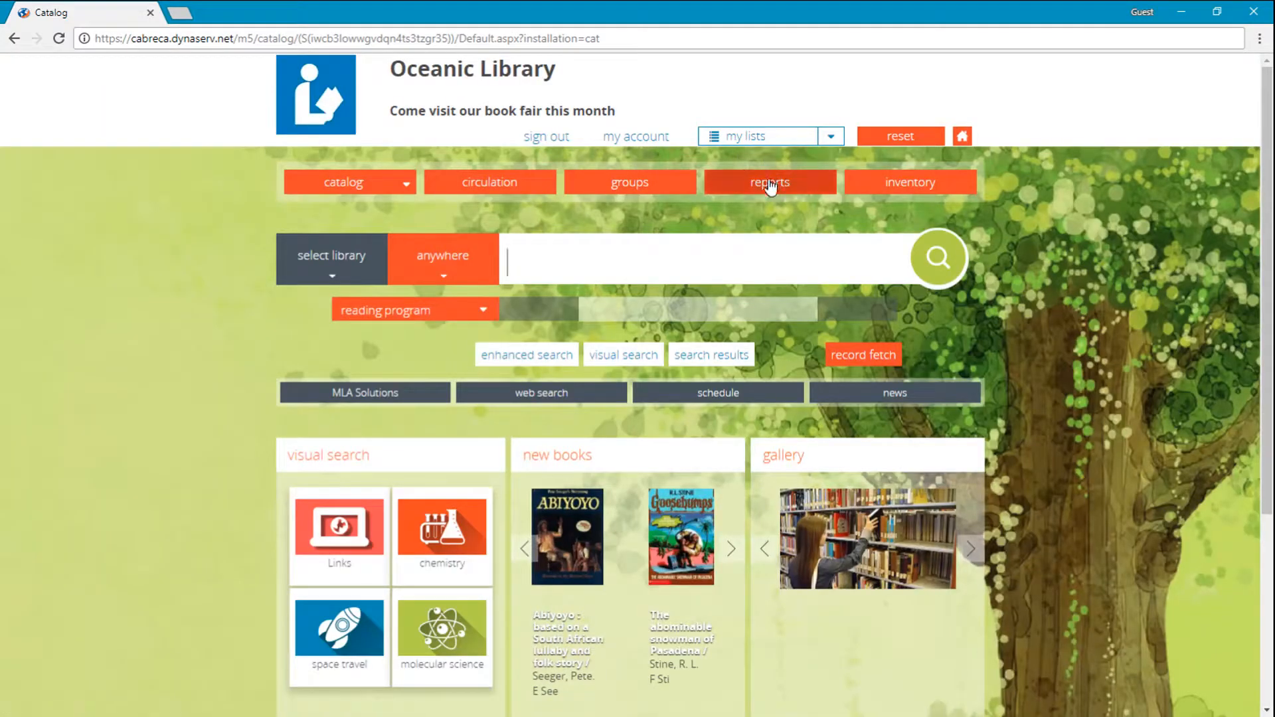
Step: Open the New M5 Reports Module from the catalog's reports area and log in as support with the account password
left_click(768, 183)
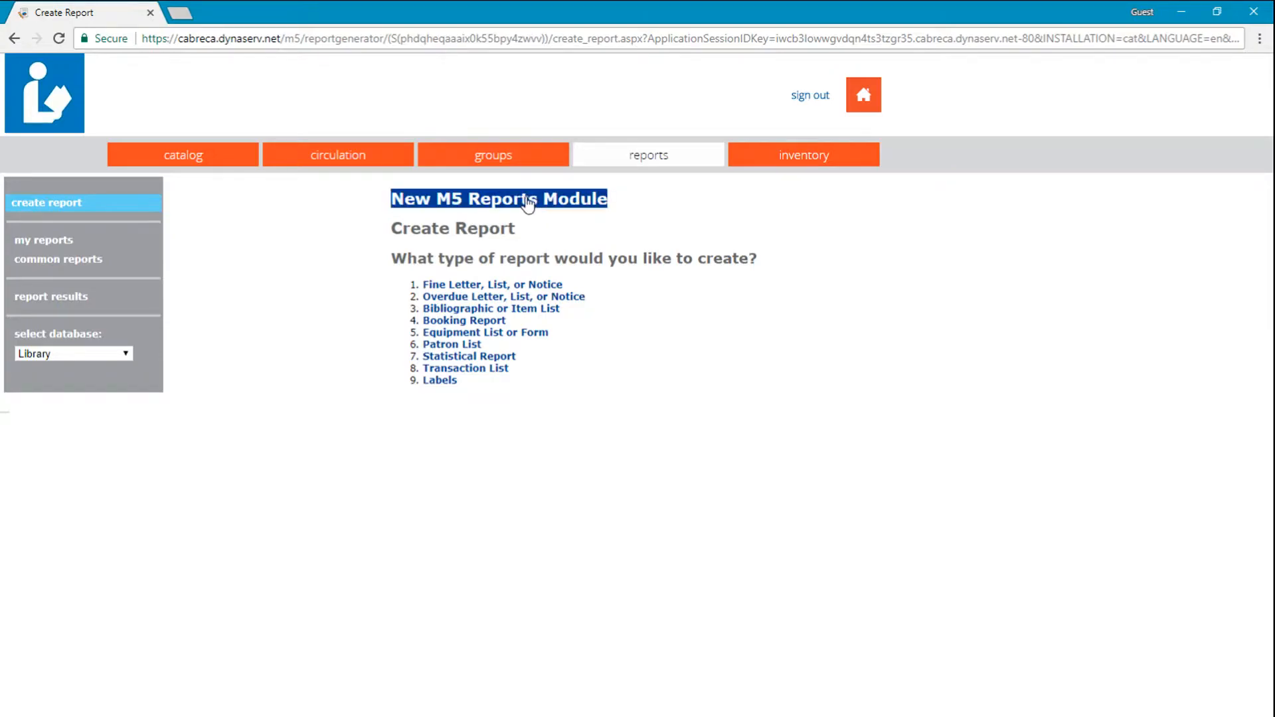
left_click(525, 198)
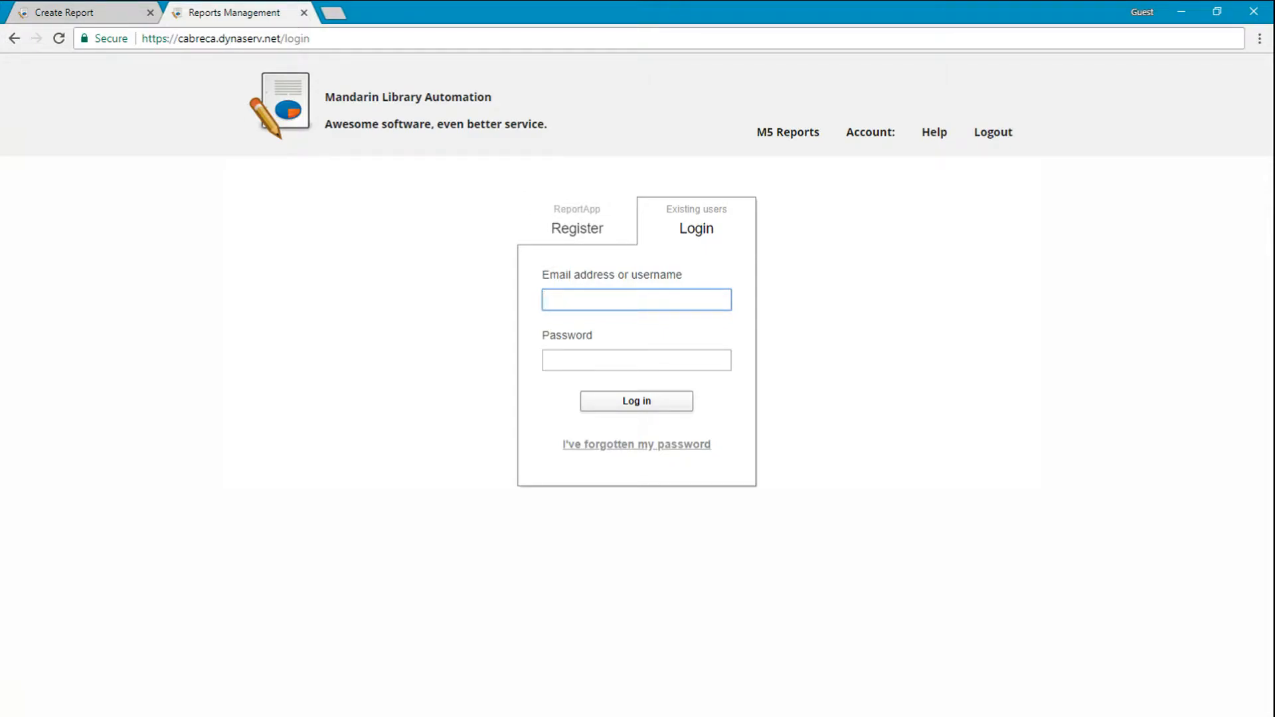
type("support")
key("Tab")
type("*******")
key("Return")
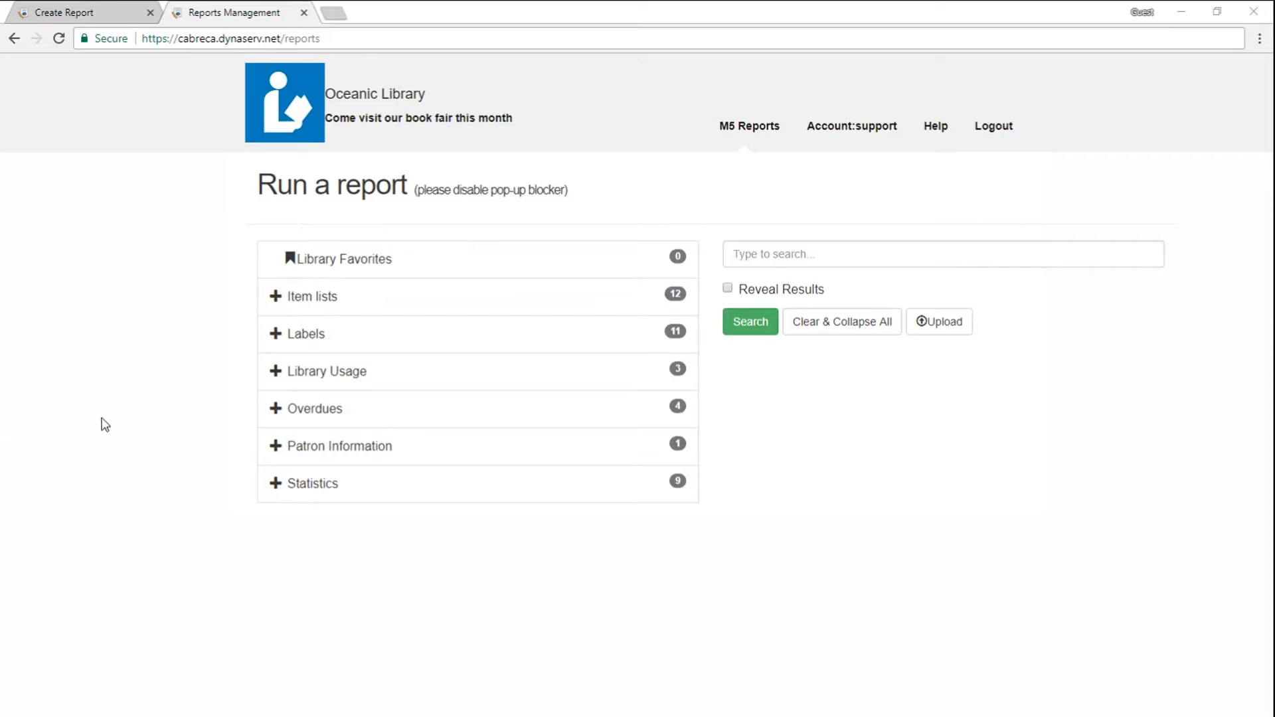
Step: Choose the item list report "Holdings created by selected date range" and set its start date to 20170417
left_click(285, 306)
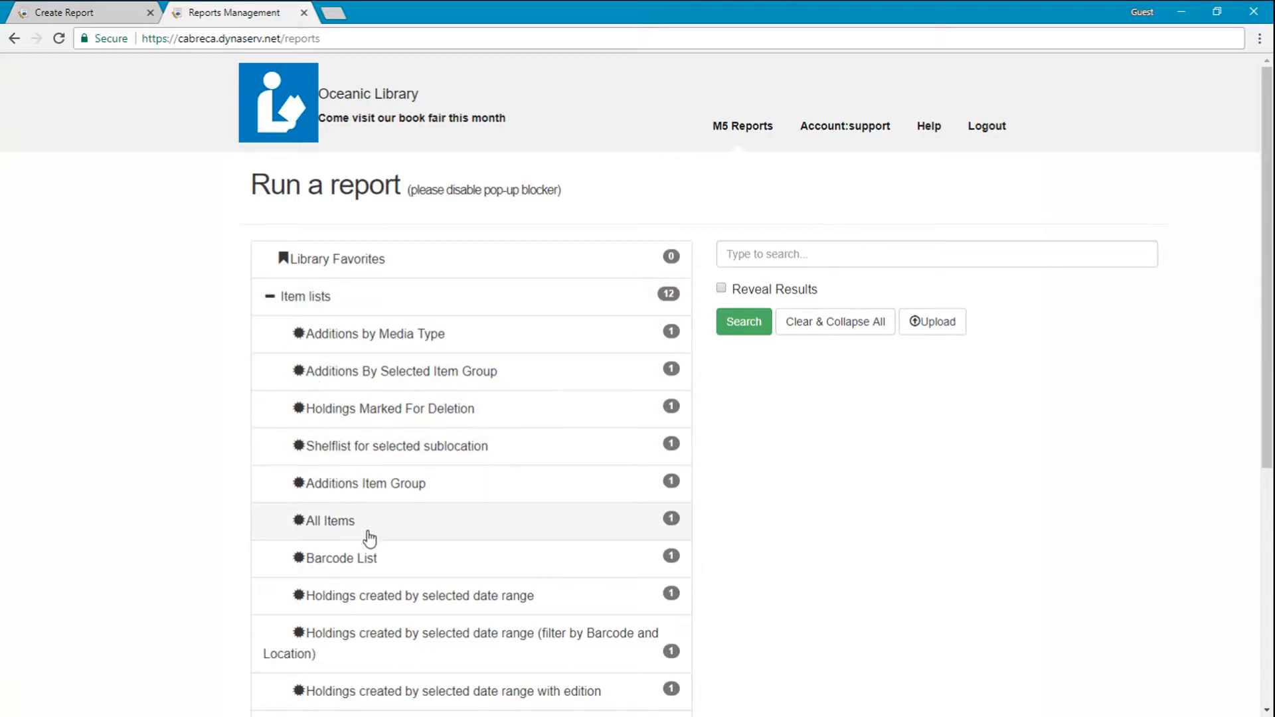
left_click(398, 601)
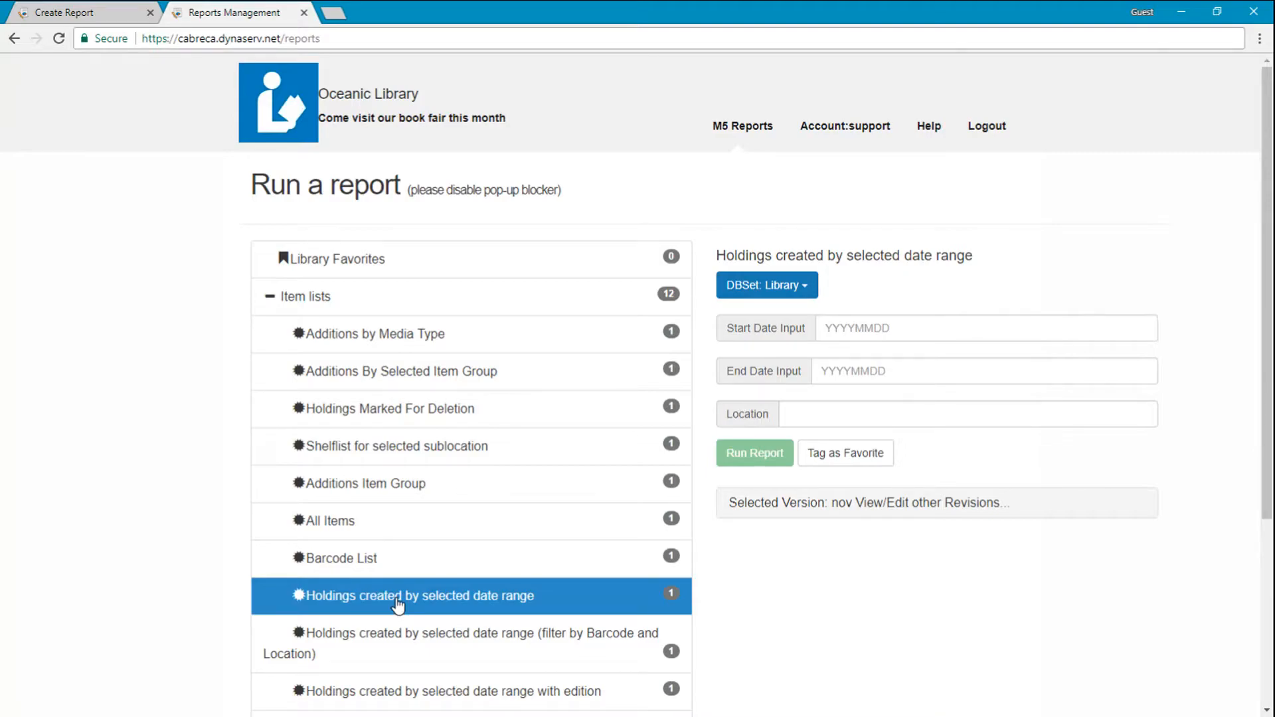
left_click(830, 335)
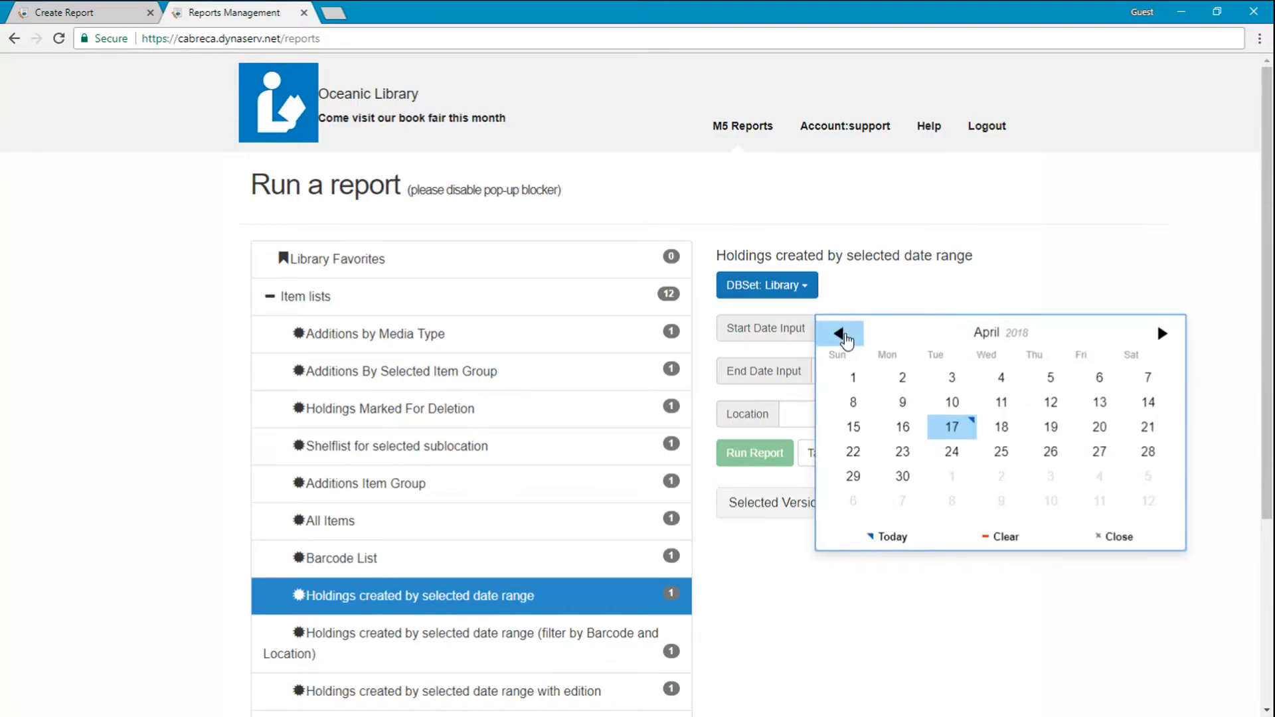
left_click(840, 333)
left_click(839, 333)
left_click(840, 333)
left_click(839, 333)
left_click(840, 334)
left_click(839, 333)
left_click(840, 333)
left_click(840, 333)
left_click(839, 333)
left_click(840, 334)
left_click(839, 333)
left_click(839, 333)
left_click(893, 441)
Step: Set the holdings report's end date to 20180417 and run the report
left_click(864, 372)
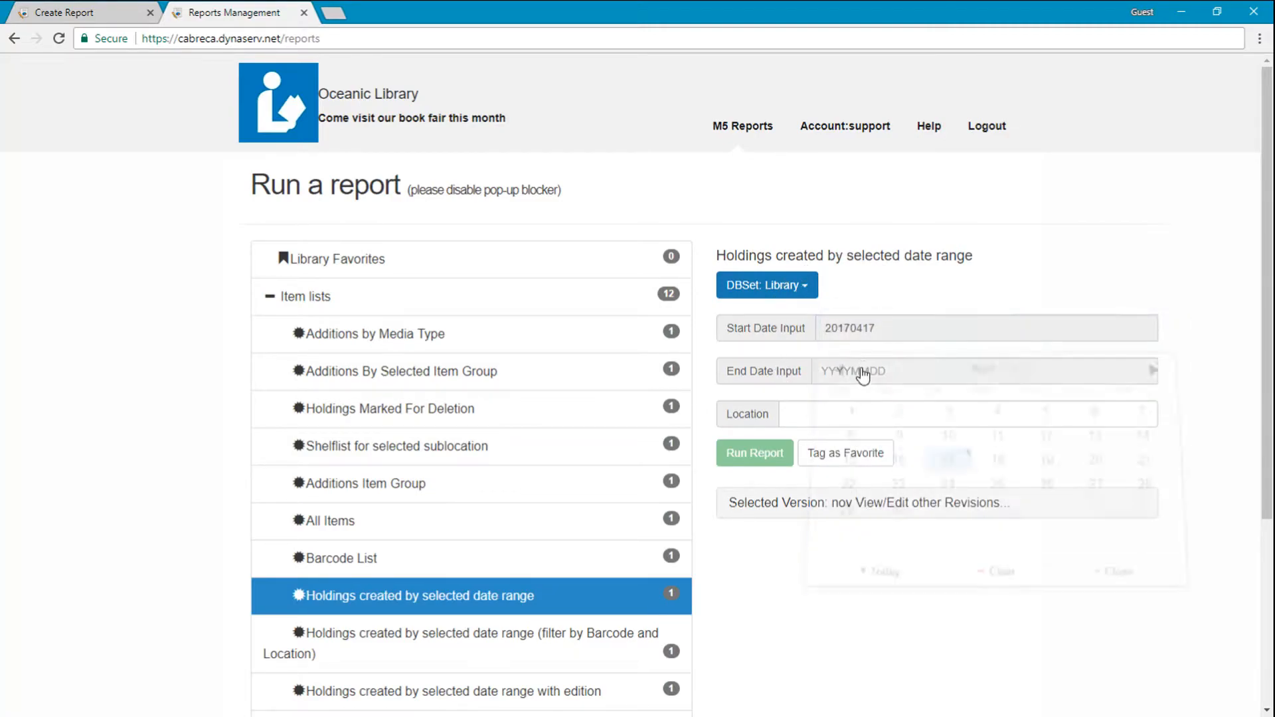
left_click(942, 472)
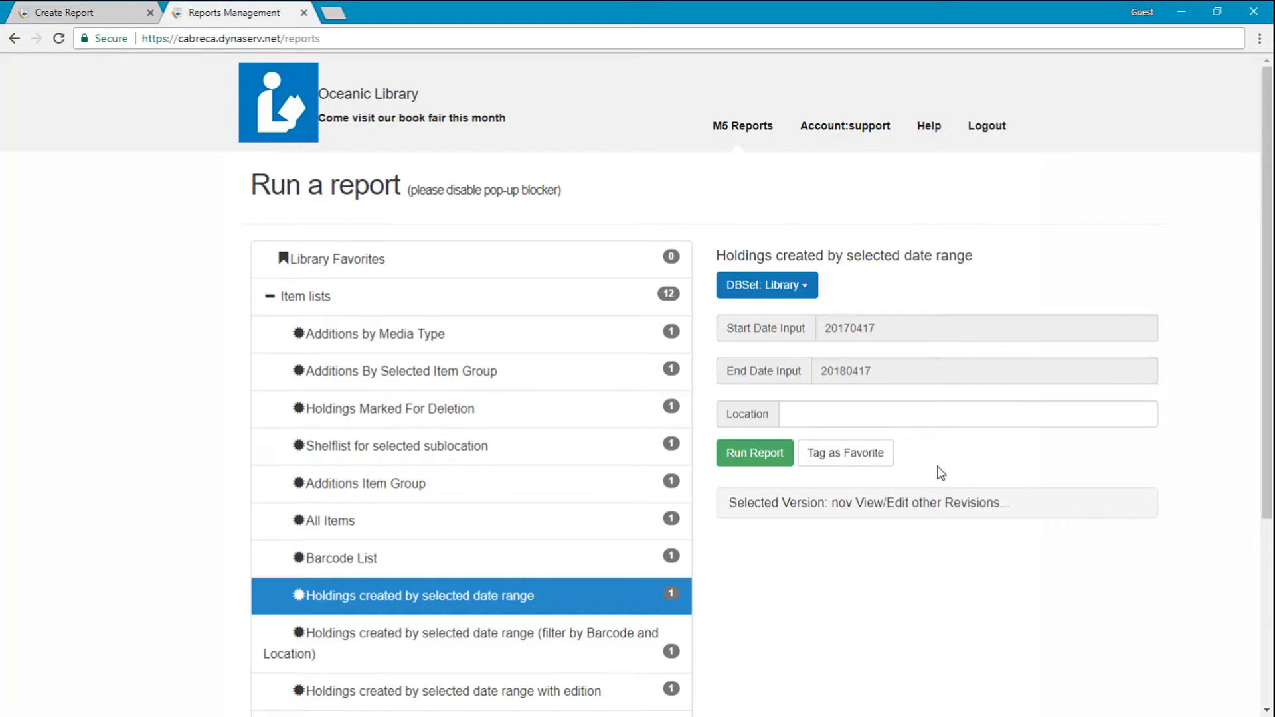
left_click(757, 459)
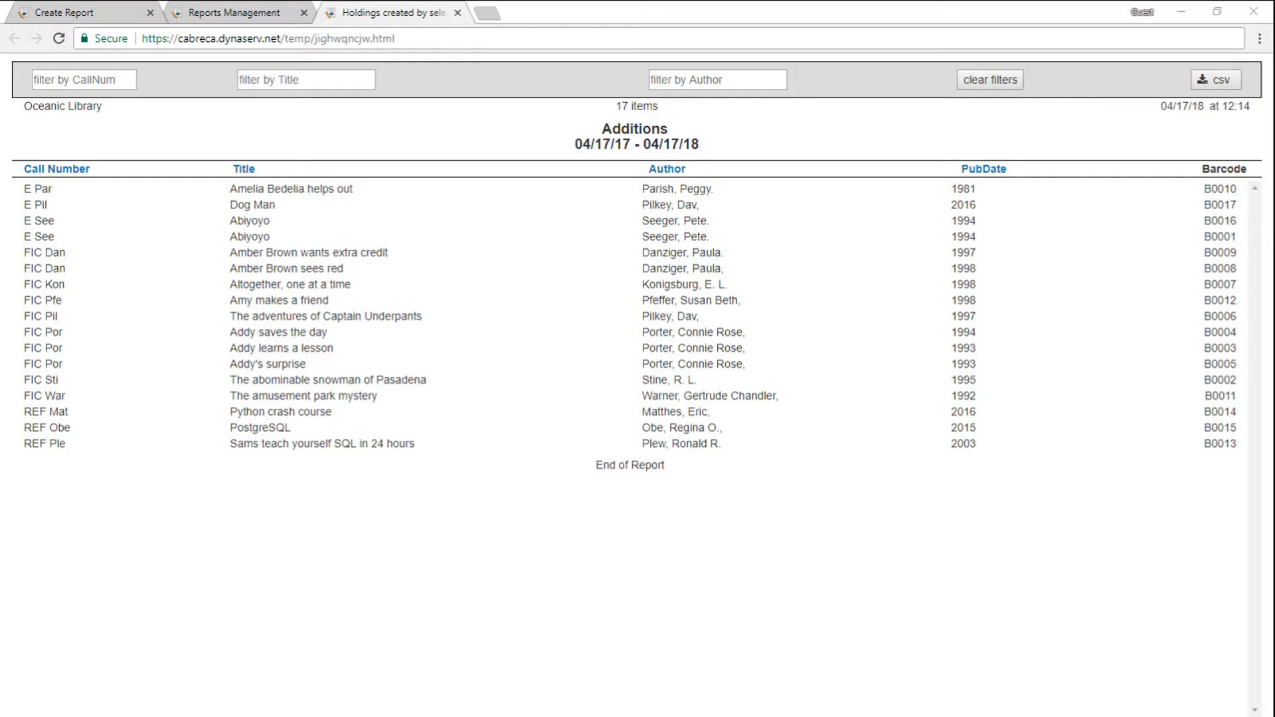
Step: Filter the Additions report by call number FIC and sort the items by title
left_click(107, 80)
type("FI")
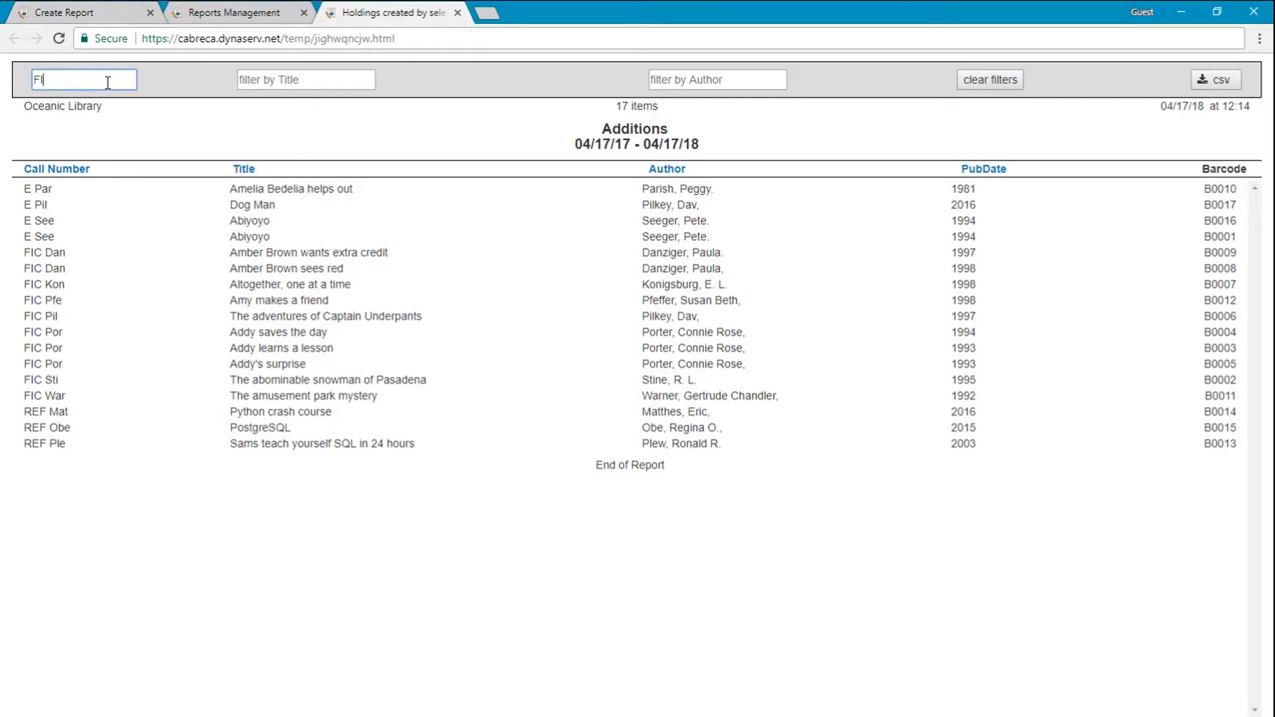
type("C")
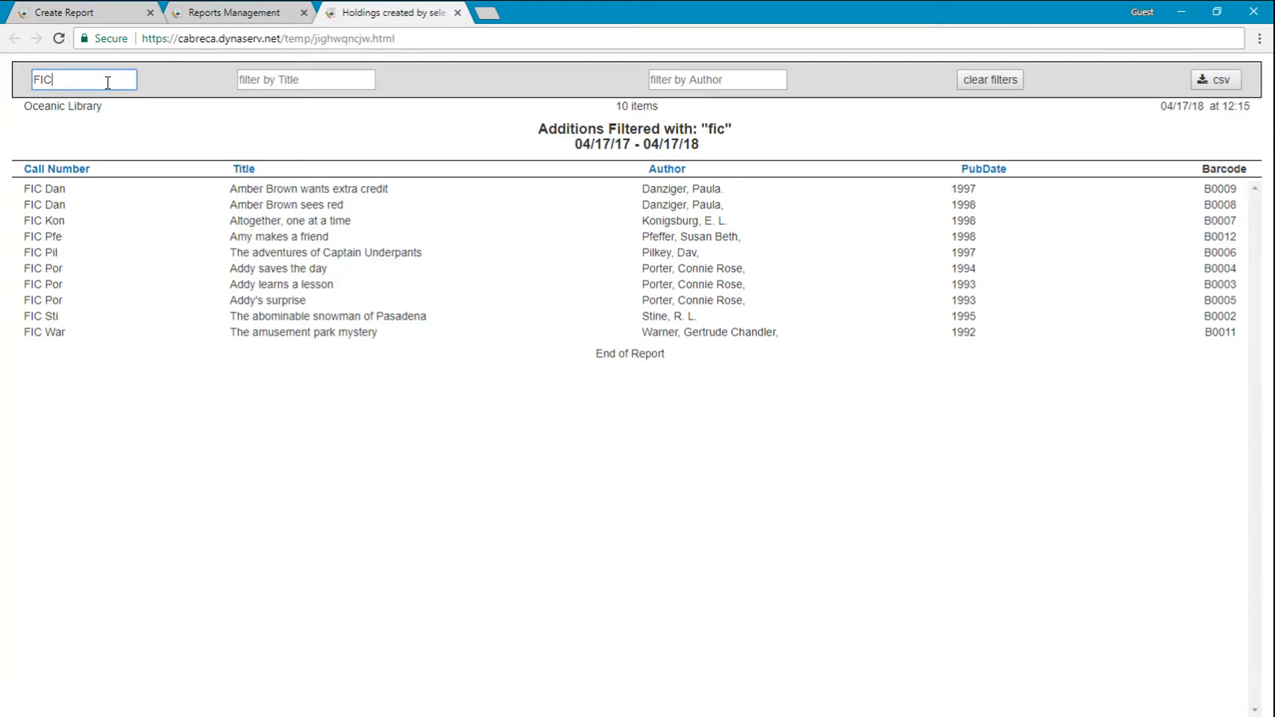
left_click(245, 170)
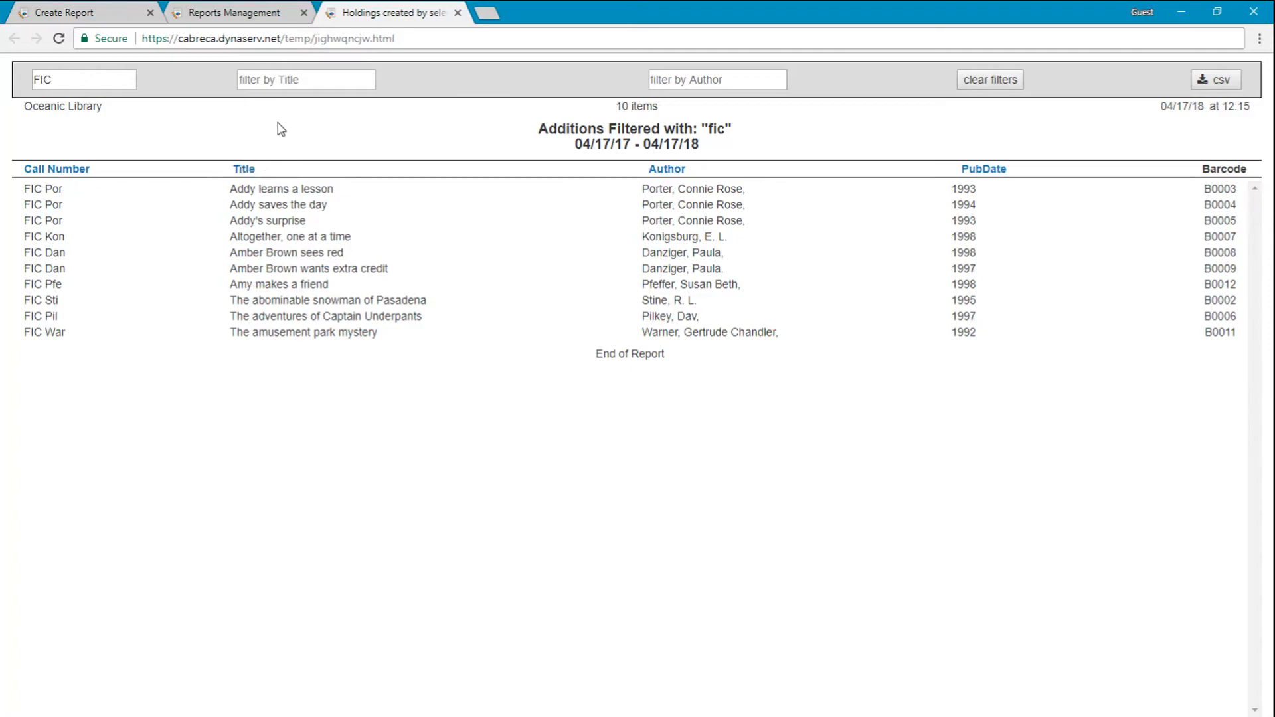
Step: Highlight the report's web address and check the filtered report's print preview, closing it without printing
left_click_drag(143, 38, 435, 42)
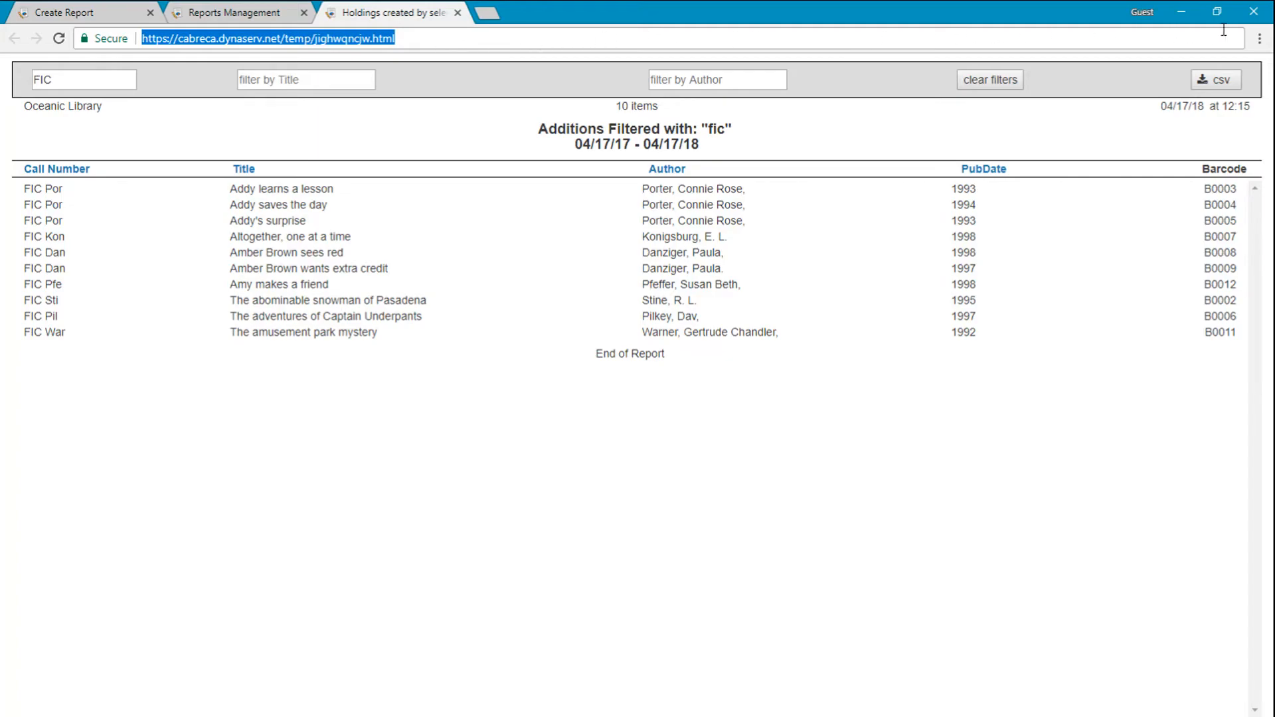
left_click(1259, 39)
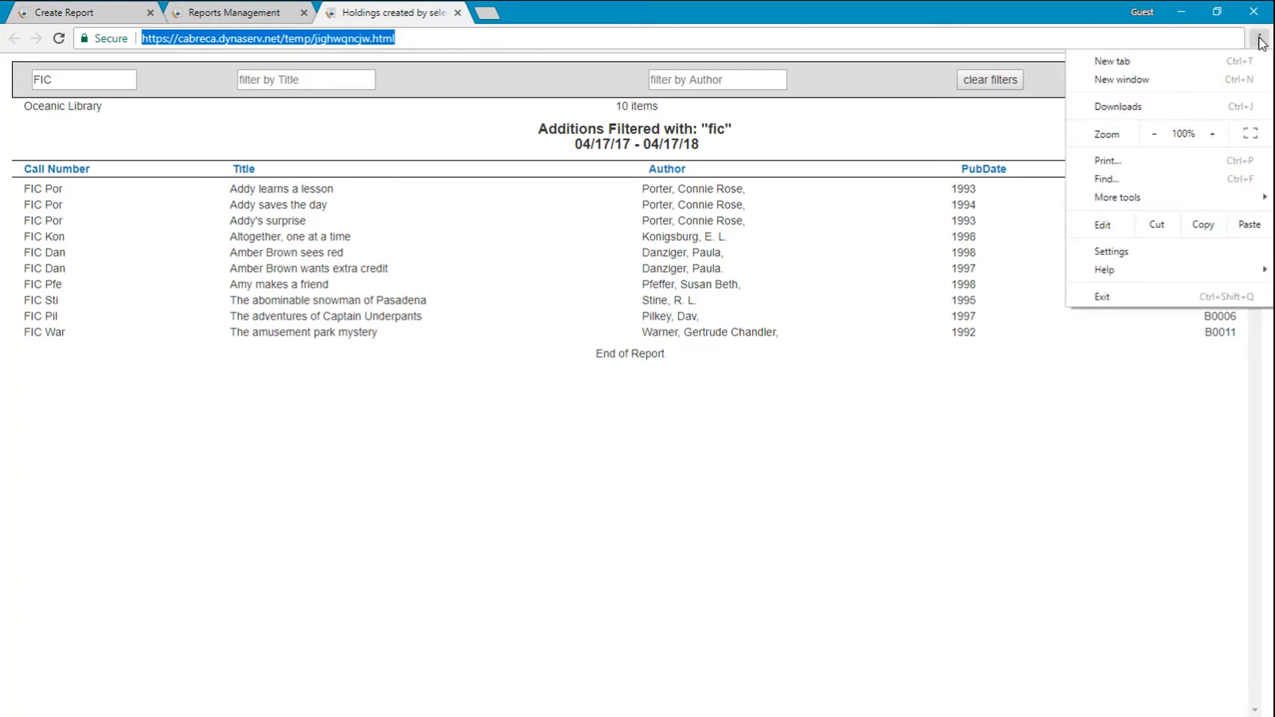
left_click(1164, 162)
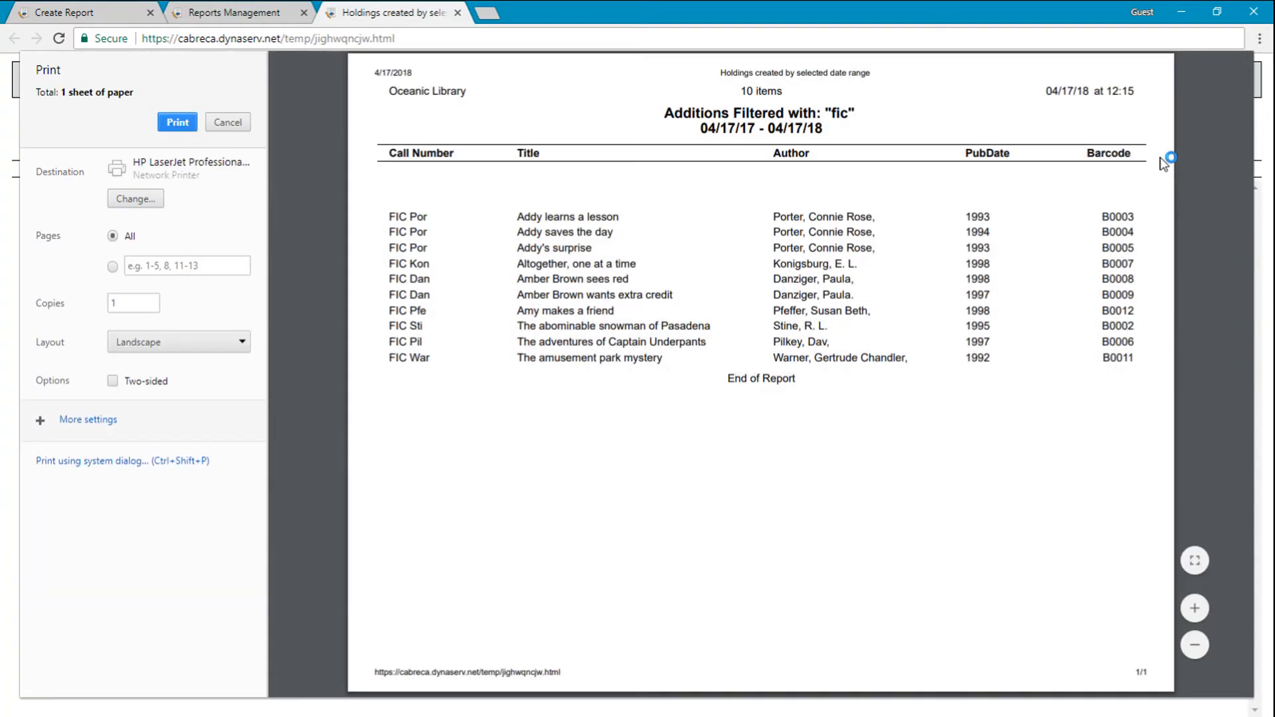
left_click(228, 122)
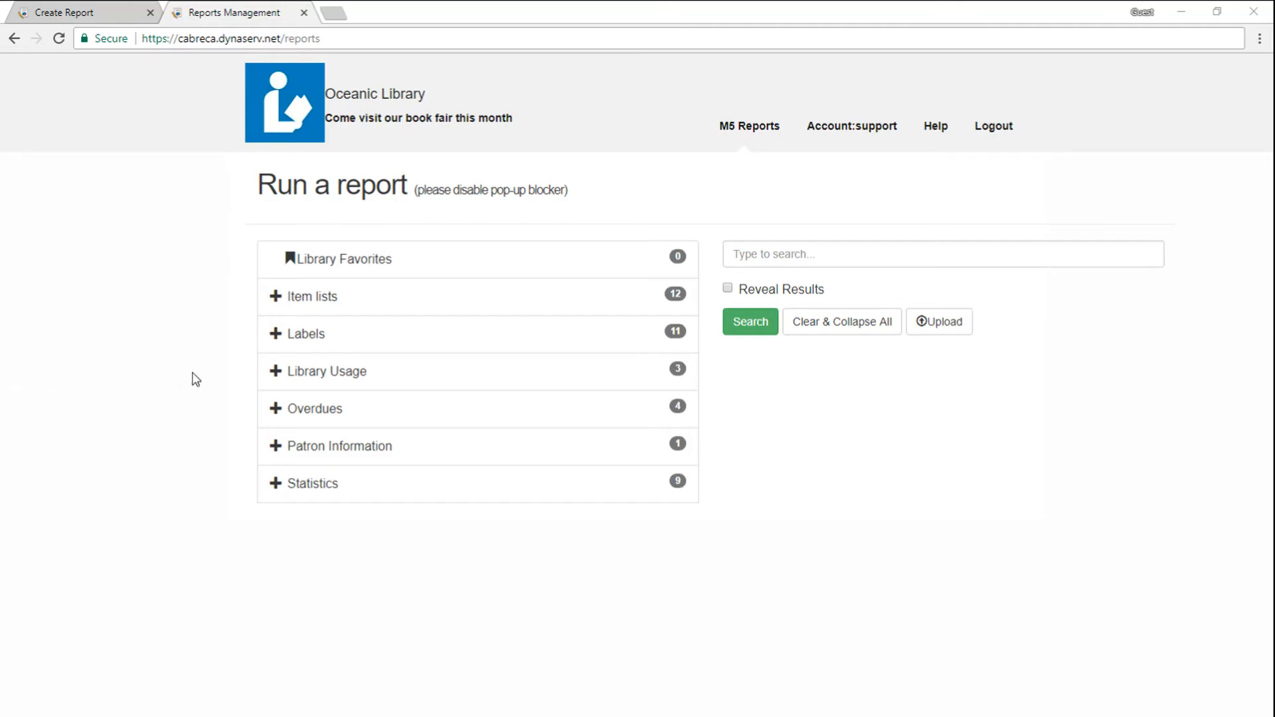
Step: Choose the label report "Barcode Item Labels for Avery 5160 for Date Range" and set its start date to 20170417
left_click(320, 338)
left_click(393, 375)
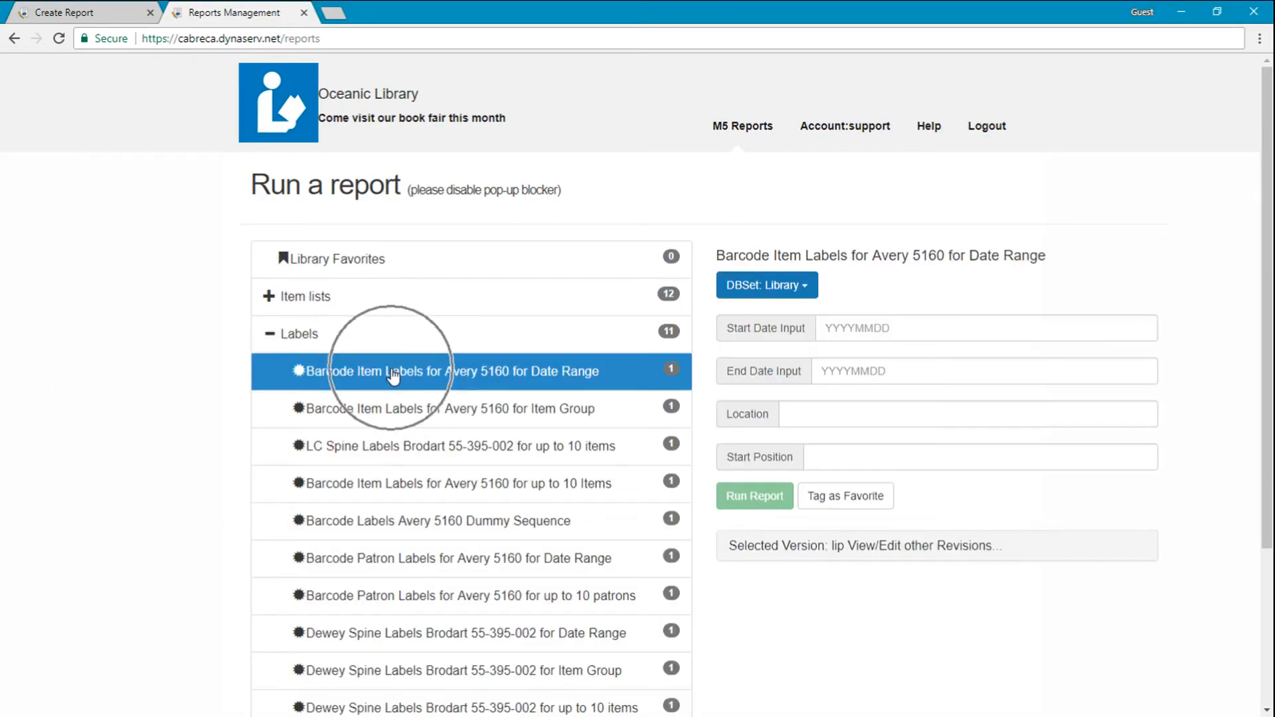
left_click(890, 328)
left_click(838, 334)
left_click(838, 334)
left_click(838, 334)
left_click(838, 334)
left_click(838, 334)
left_click(839, 334)
left_click(838, 334)
left_click(839, 334)
left_click(838, 334)
left_click(839, 334)
left_click(839, 334)
left_click(839, 334)
left_click(908, 456)
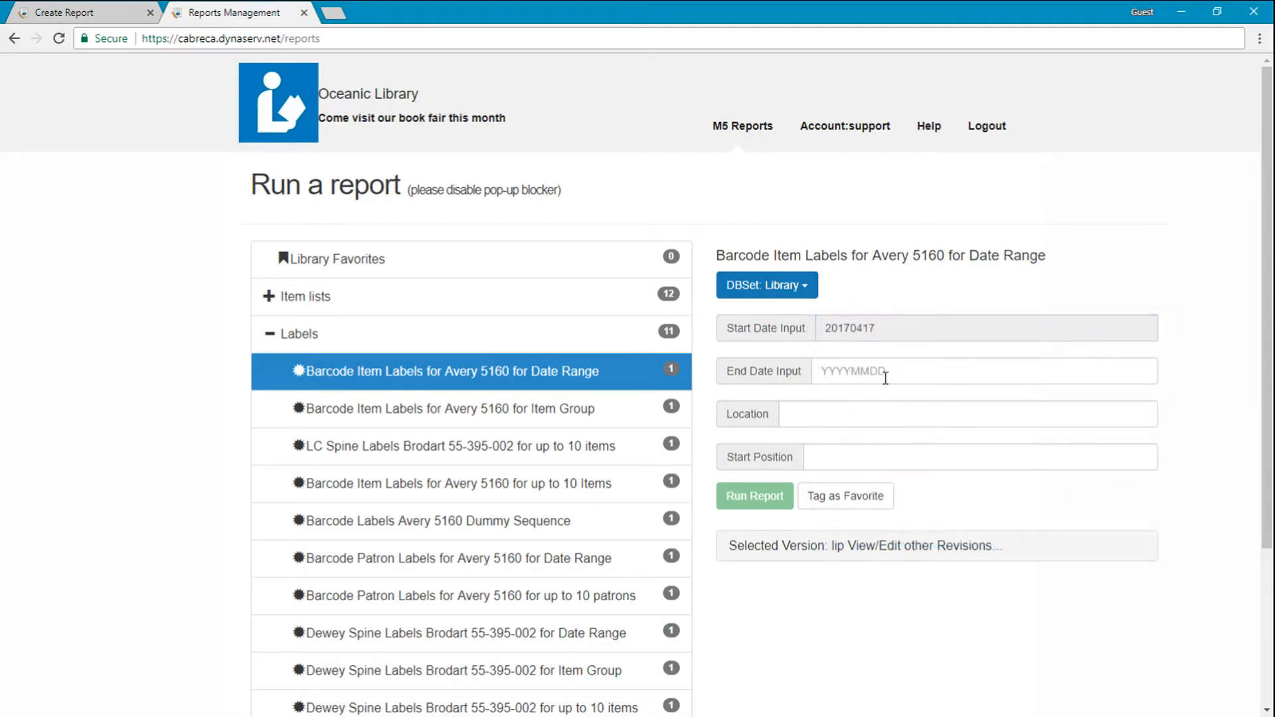
Step: Pick the end date for the barcode item labels and run the label report
left_click(883, 372)
left_click(948, 470)
left_click(763, 496)
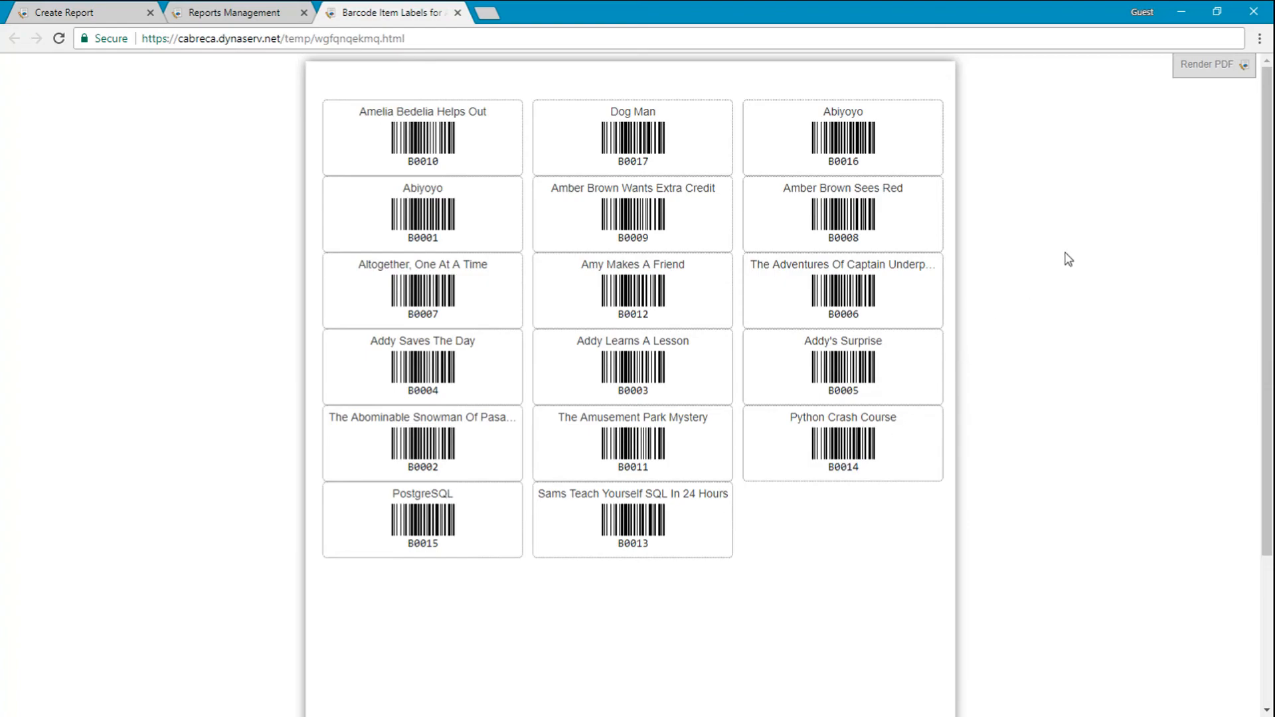
Step: Render the barcode labels as a PDF and open the print settings for that PDF
left_click(1217, 71)
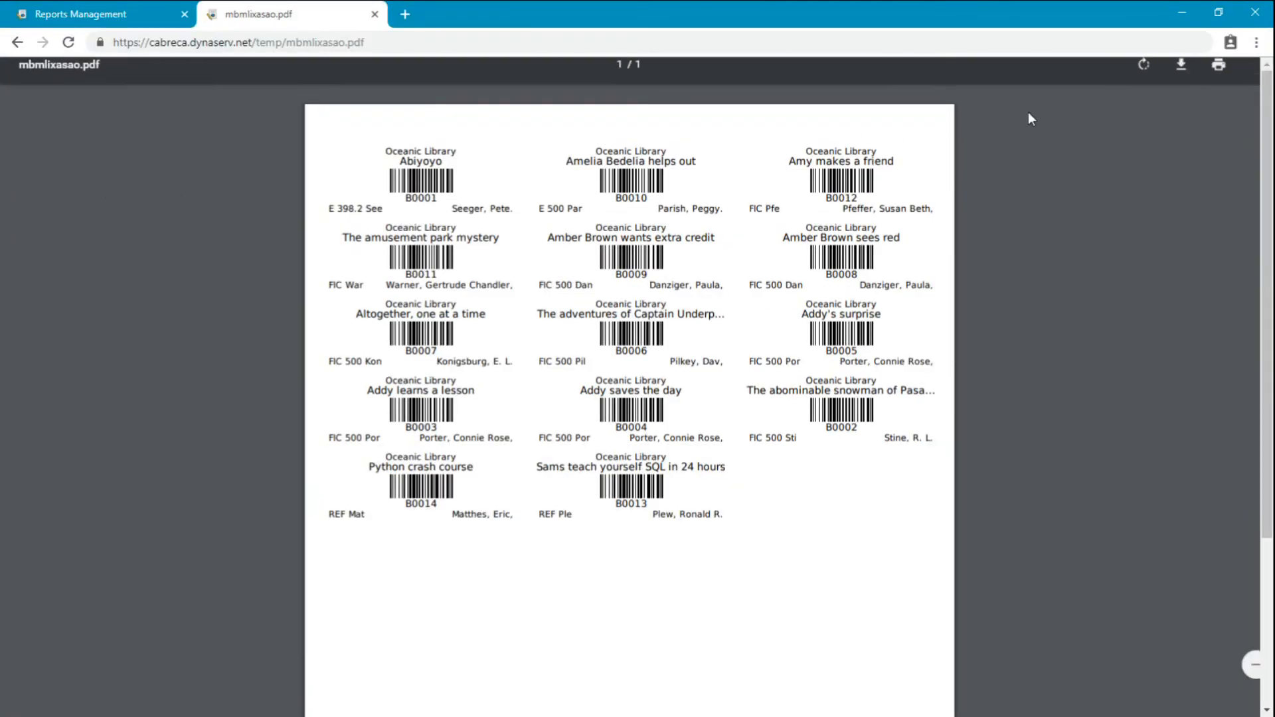
left_click(1215, 83)
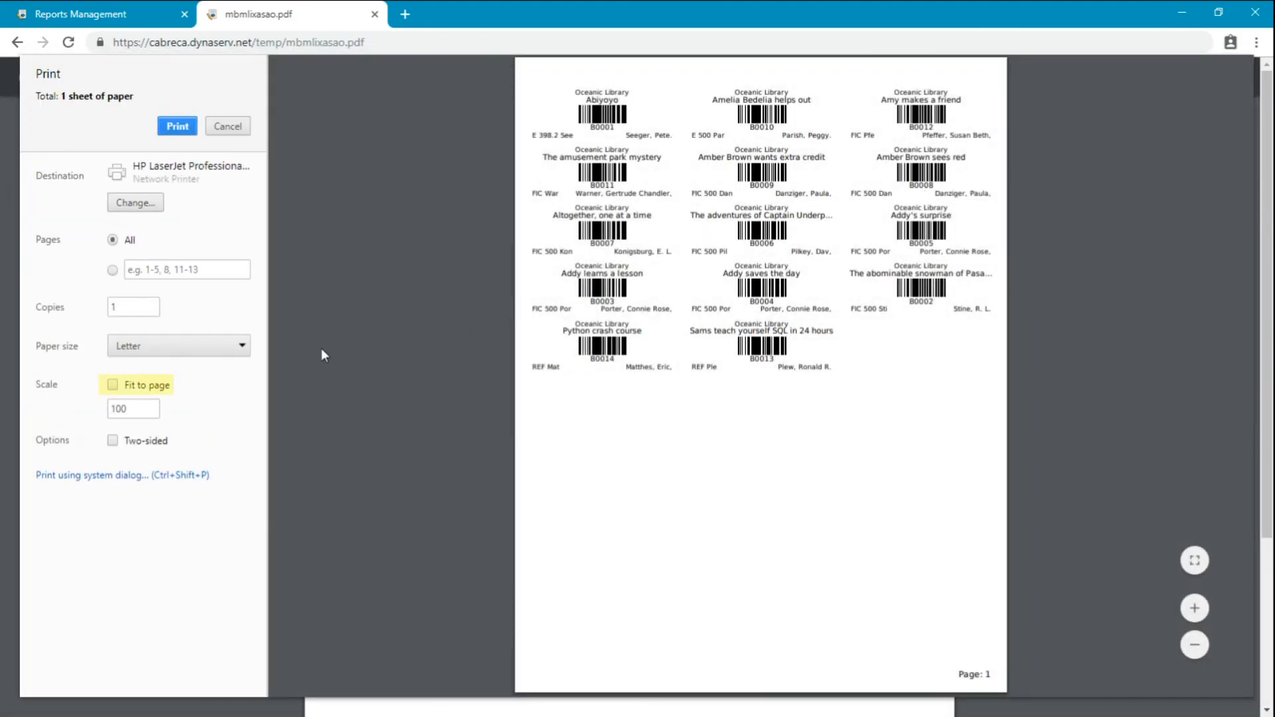